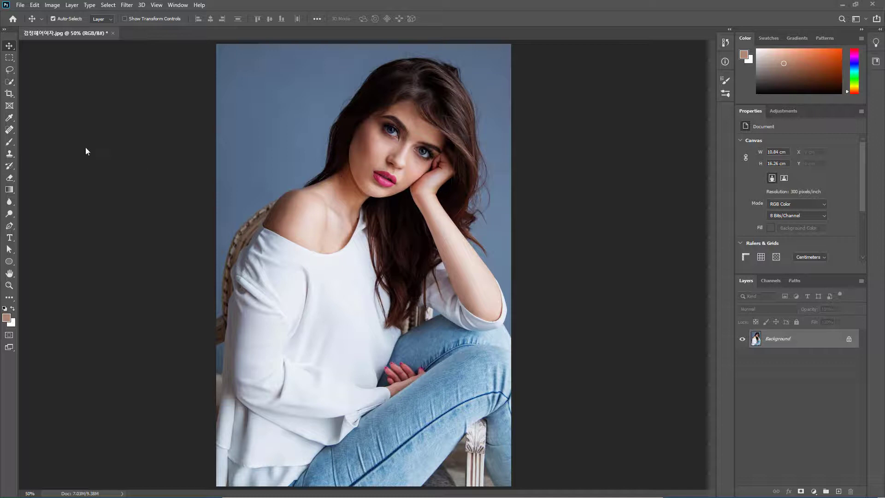
Step: Select the woman's dark hair with the Quick Selection tool, from the crown down to the ends over the chest
click(10, 84)
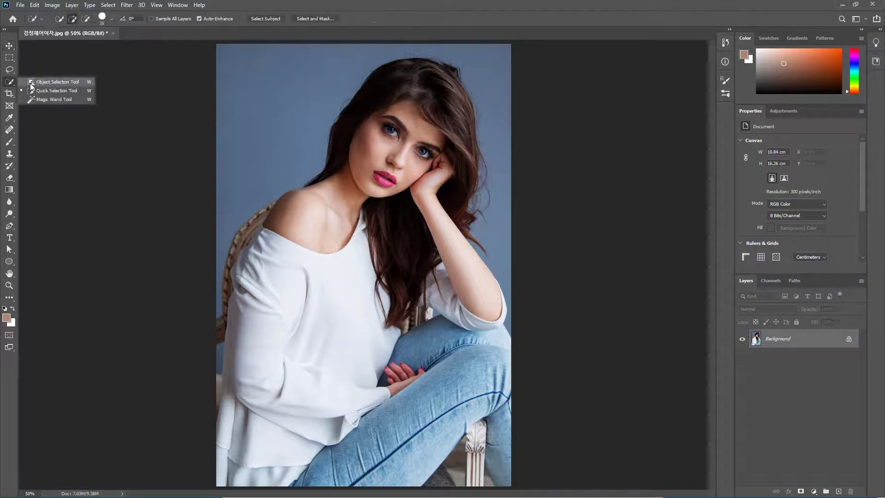
click(64, 91)
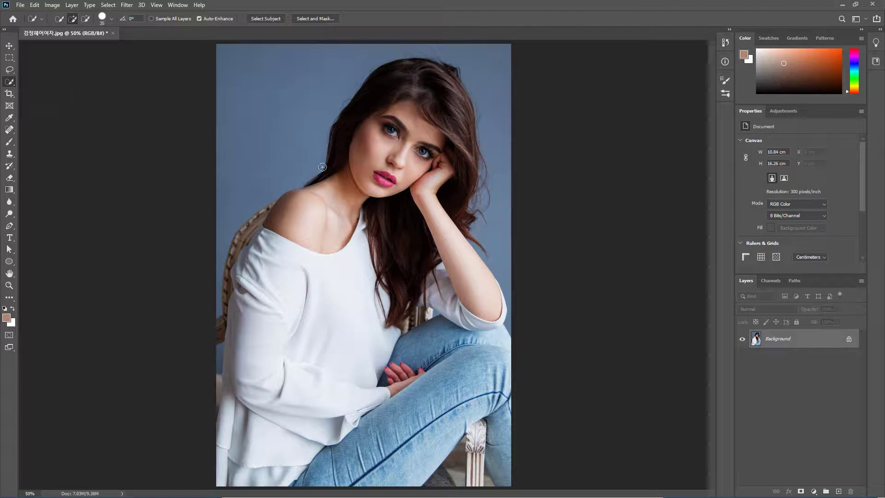
mouse_move(337, 153)
mouse_down()
mouse_move(343, 125)
mouse_move(400, 78)
mouse_move(445, 85)
mouse_move(469, 140)
mouse_move(460, 150)
mouse_move(463, 212)
mouse_move(458, 228)
mouse_move(405, 230)
mouse_move(403, 271)
mouse_up()
Step: Subtract the face and skin areas from the hair selection with the Quick Selection tool
key(alt)
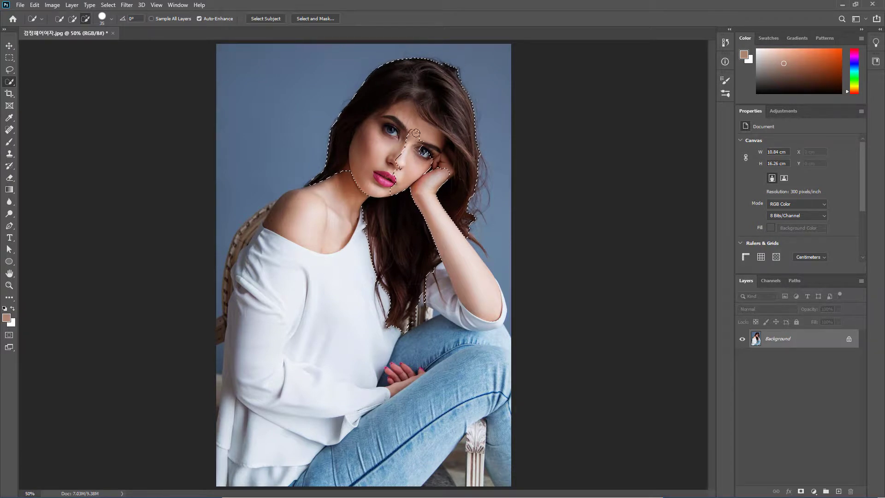
drag(424, 132, 430, 136)
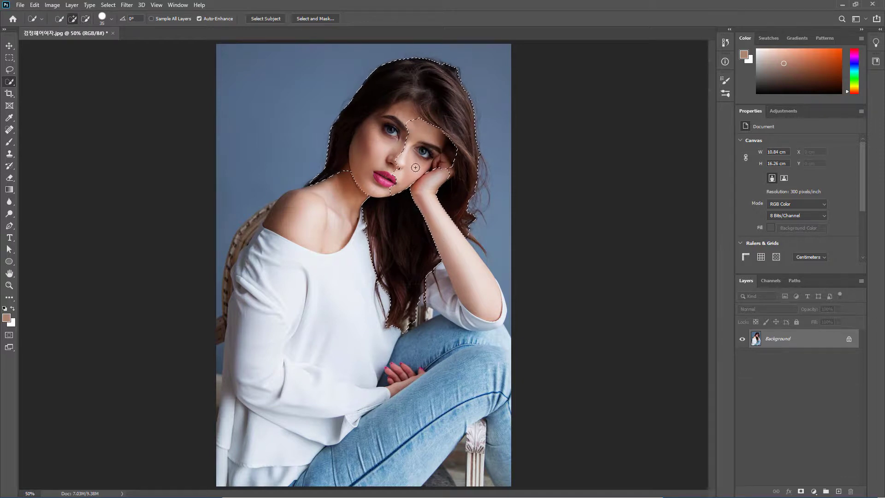
key(alt)
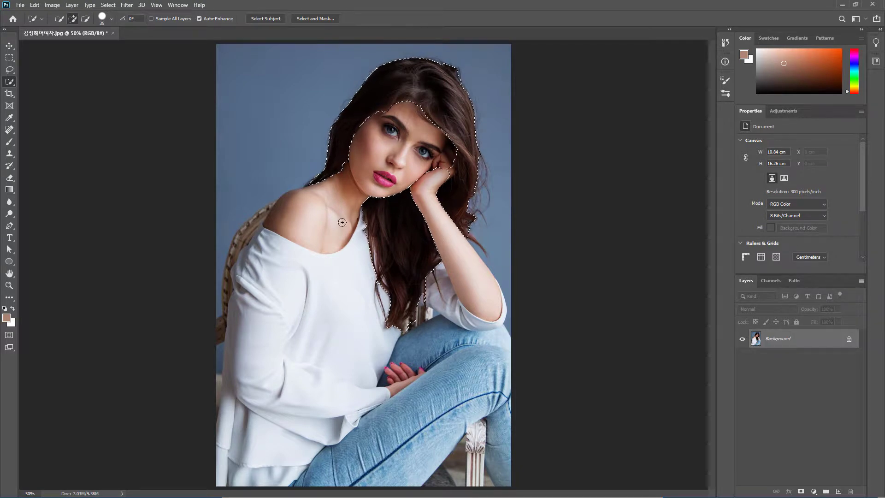
key(alt)
key(alt)
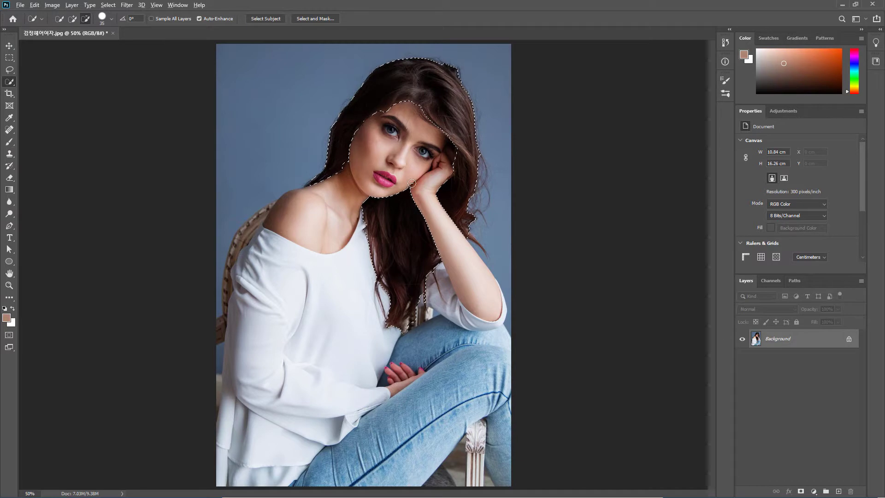
key(alt)
Step: Open the hair selection in Select and Mask and preview it as a red Overlay at 50% opacity
click(322, 18)
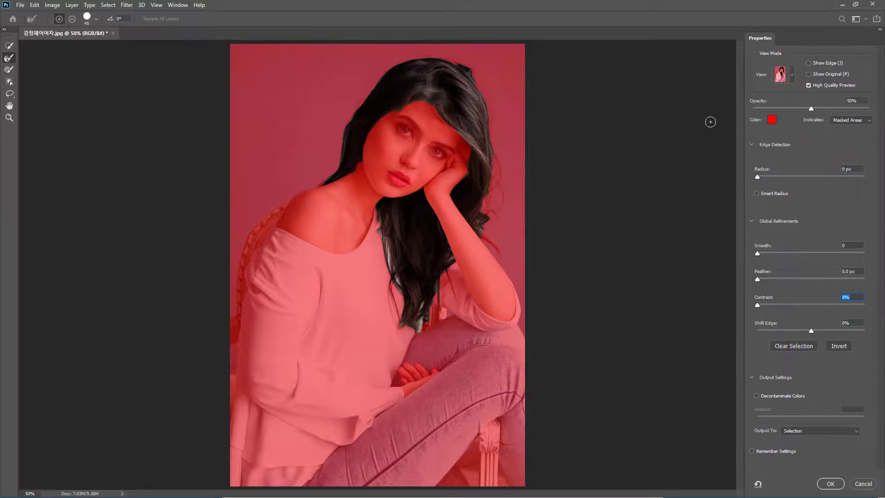
click(792, 74)
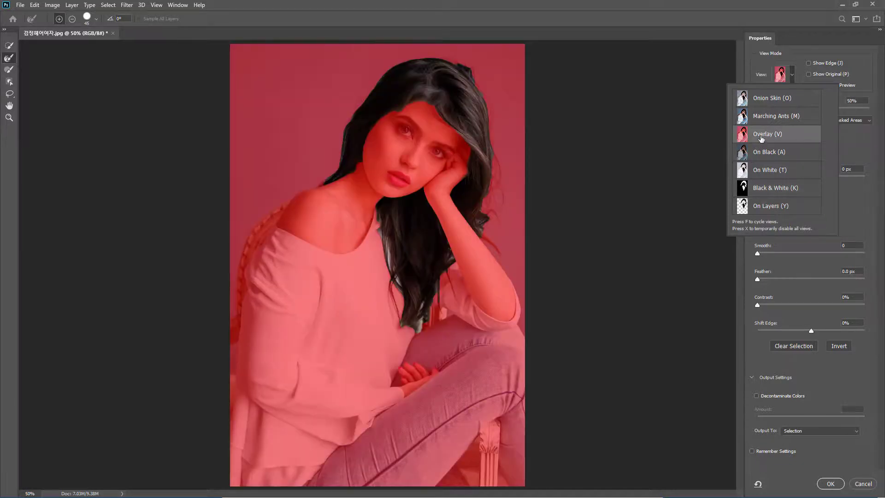
click(801, 45)
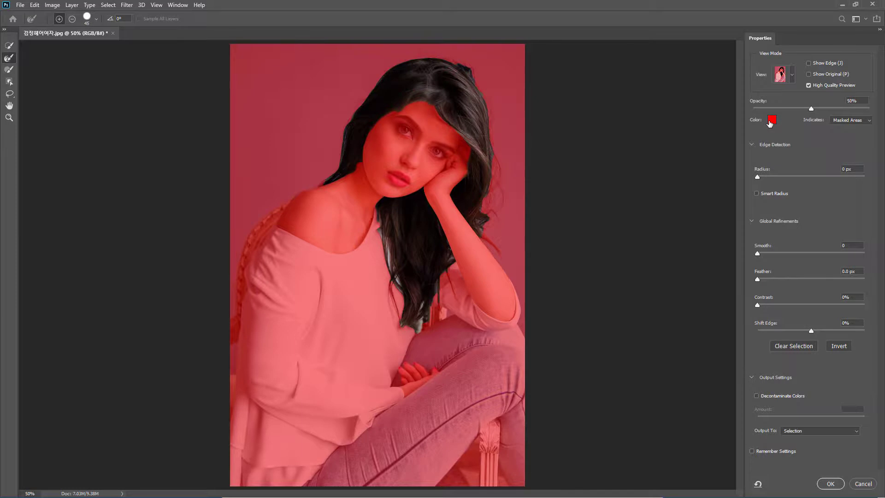
mouse_move(812, 109)
mouse_down()
mouse_move(878, 113)
mouse_move(821, 112)
mouse_up()
Step: Turn on Smart Radius and brush the outer hair edge beside the raised arm with the Refine Edge Brush to include loose strands
key(ctrl+plus)
key(ctrl+plus)
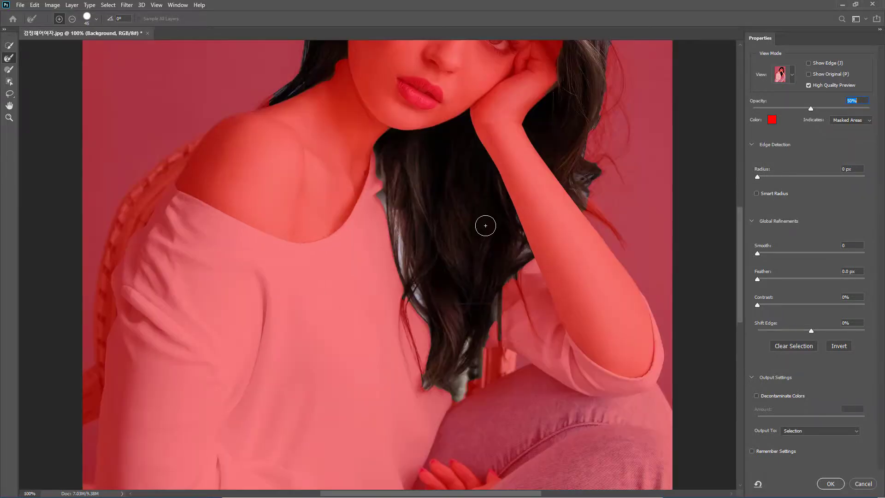
drag(493, 184, 450, 382)
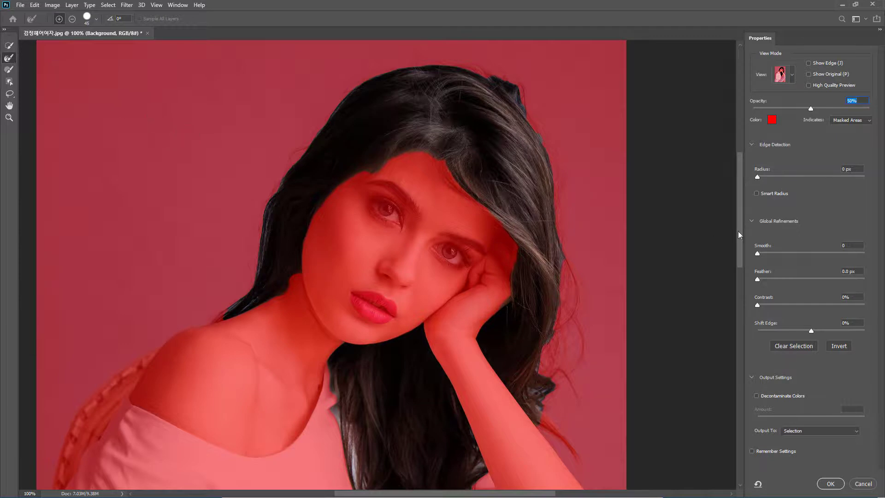
click(756, 193)
mouse_move(527, 104)
mouse_down()
mouse_move(513, 77)
mouse_move(557, 177)
mouse_move(550, 147)
mouse_move(575, 281)
mouse_move(575, 296)
mouse_move(567, 270)
mouse_move(565, 330)
mouse_move(587, 284)
mouse_move(632, 293)
mouse_move(581, 283)
mouse_move(577, 377)
mouse_move(568, 331)
mouse_move(552, 385)
mouse_move(551, 337)
mouse_move(538, 390)
mouse_move(564, 372)
mouse_move(586, 417)
mouse_move(548, 401)
mouse_move(553, 385)
mouse_move(564, 436)
mouse_move(539, 411)
mouse_move(592, 481)
mouse_move(575, 406)
mouse_move(531, 384)
mouse_move(557, 424)
mouse_move(585, 433)
mouse_move(573, 381)
mouse_up()
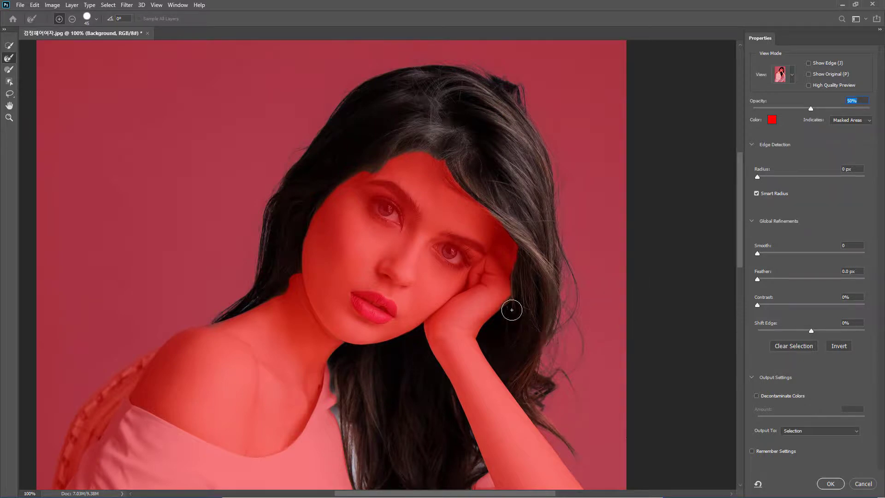
Step: Refine the inner hair edge around the temple and the hand with short Refine Edge Brush strokes
drag(511, 299, 499, 307)
mouse_move(518, 276)
mouse_down()
mouse_move(516, 247)
mouse_move(515, 305)
mouse_up()
drag(513, 267, 515, 288)
mouse_move(509, 238)
mouse_down()
mouse_move(500, 233)
mouse_move(516, 289)
mouse_up()
Step: Set the edge detection Radius to 2 px, brush the hair edge from temple to hand, and undo the last stroke
drag(758, 179, 760, 177)
mouse_move(489, 212)
mouse_down()
mouse_move(510, 244)
mouse_move(517, 286)
mouse_up()
key(ctrl+z)
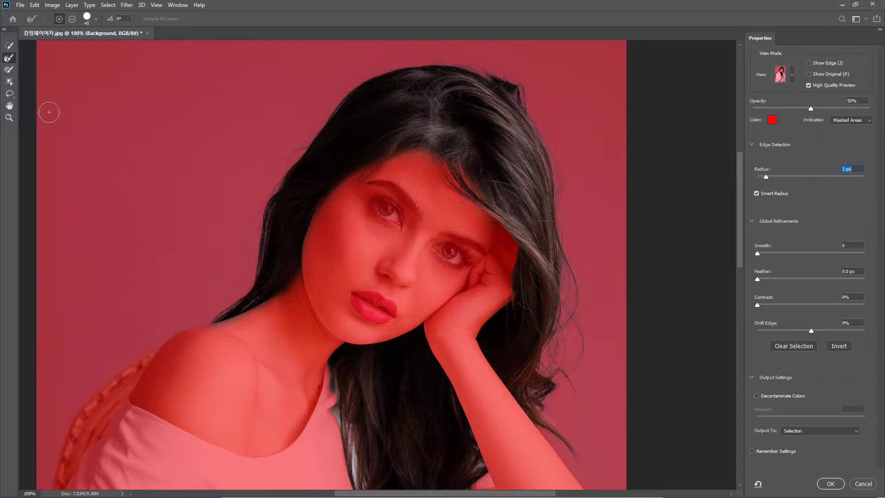
Step: Remove the stray area above the eyebrow from the selection with the Brush tool in subtract mode
click(9, 70)
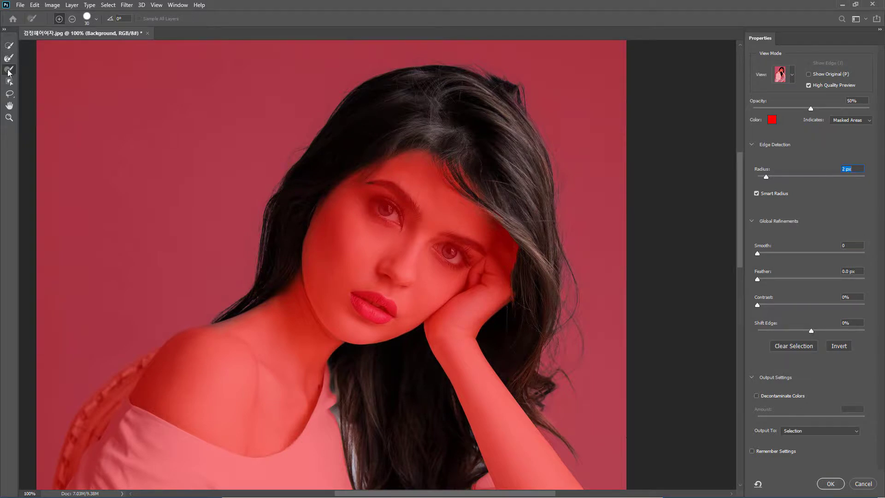
key(alt)
drag(373, 187, 367, 192)
Step: Refine the hair edge along the neck and white top with the Refine Edge Brush, subtracting the excess over the top
click(9, 58)
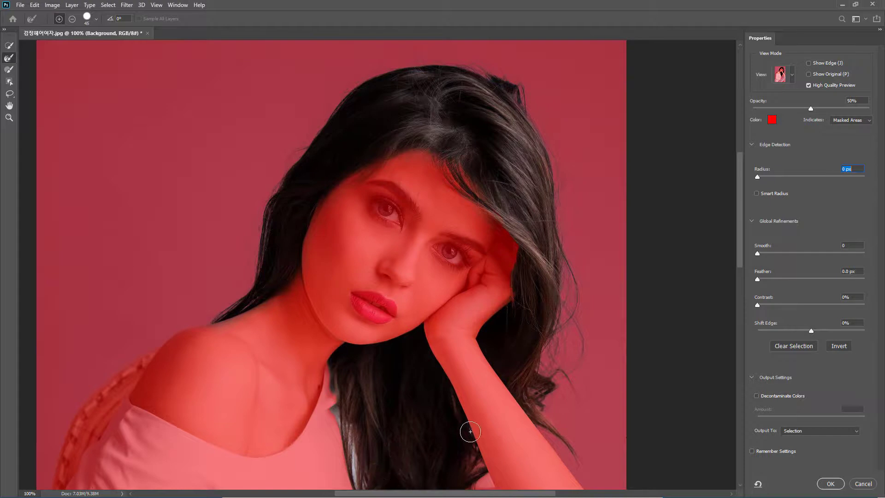
drag(335, 373, 354, 487)
key(alt)
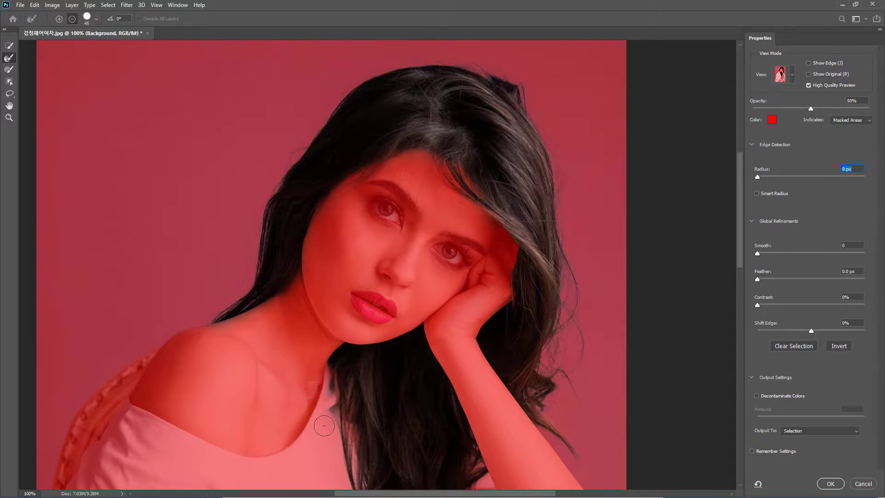
click(323, 409)
drag(324, 409, 323, 429)
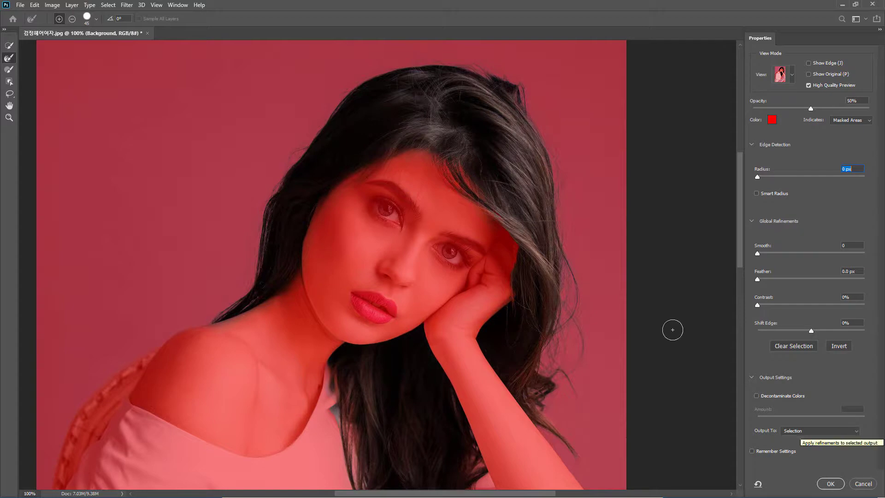
Step: Output the refined hair selection to a New Layer with Layer Mask
click(856, 430)
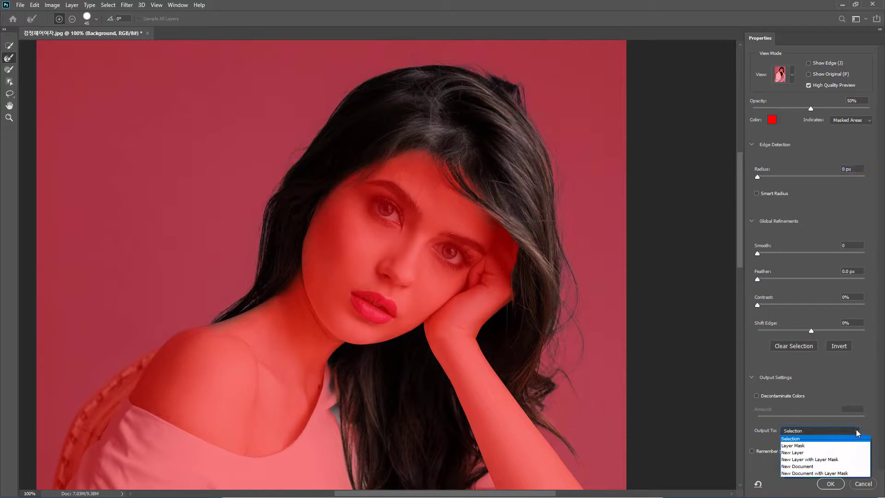
click(831, 460)
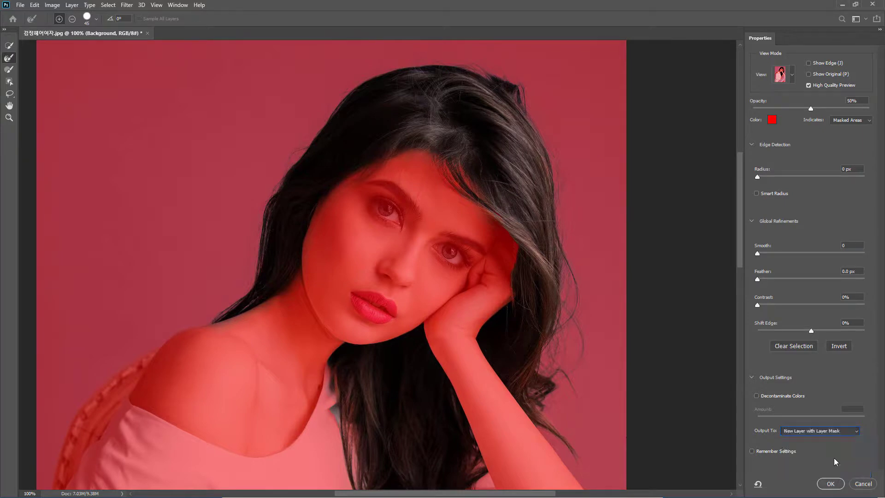
click(829, 483)
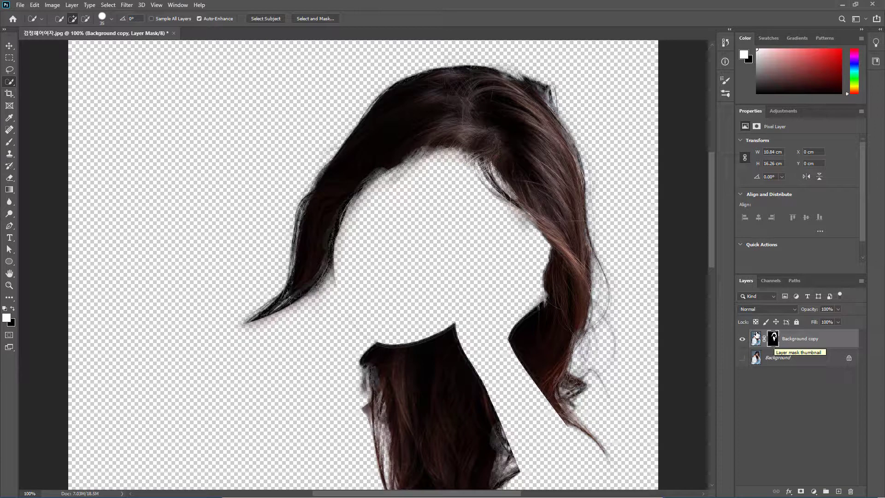
Step: Inspect the Background copy's layer mask and masked hair on their own, and turn the Background layer's visibility back on
alt+click(772, 339)
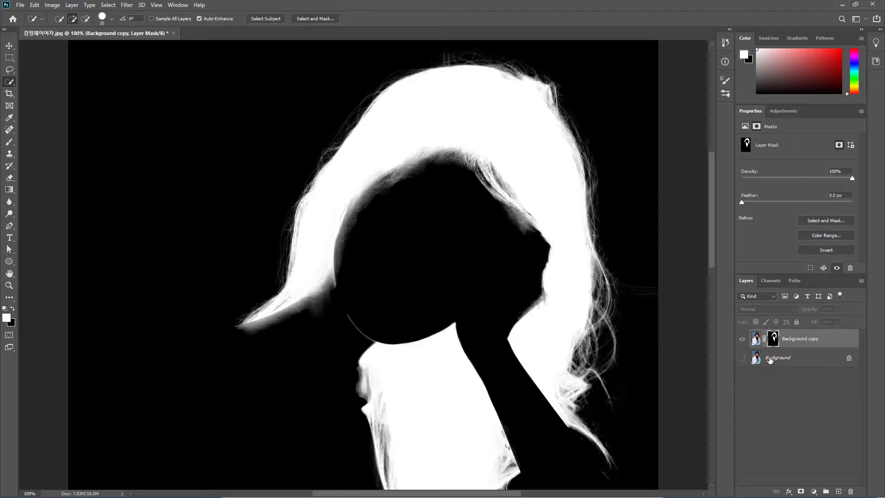
click(743, 358)
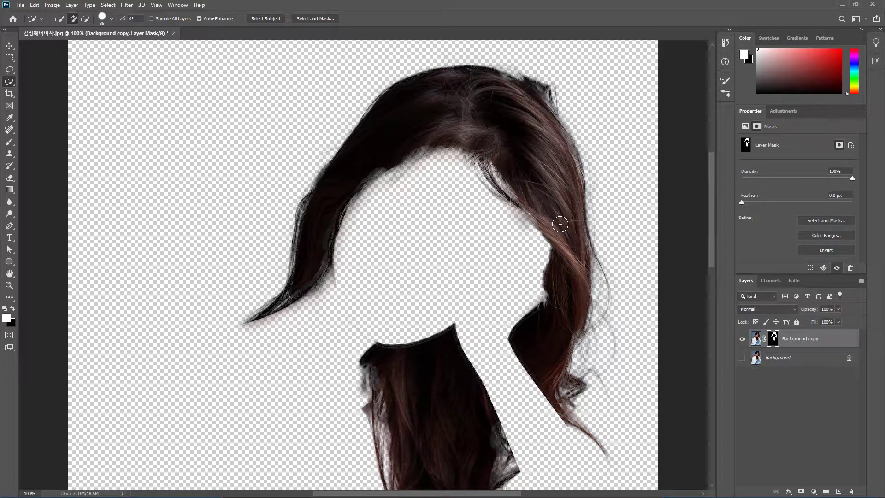
click(741, 360)
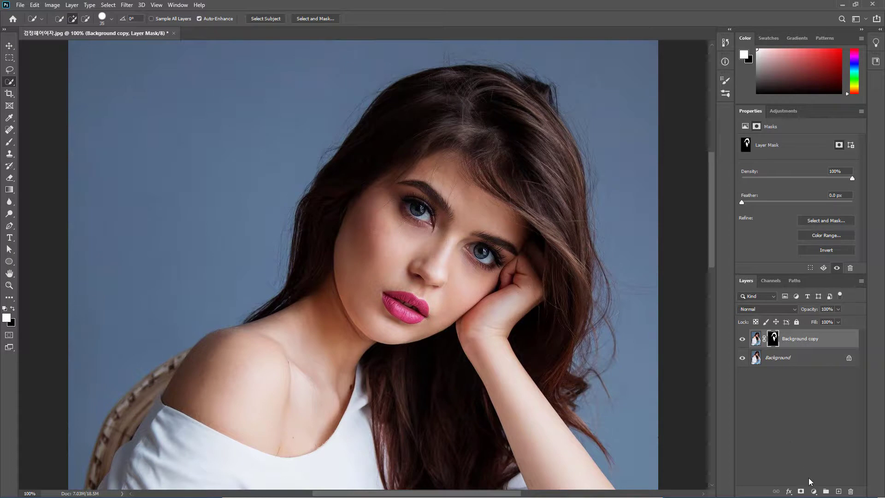
click(814, 492)
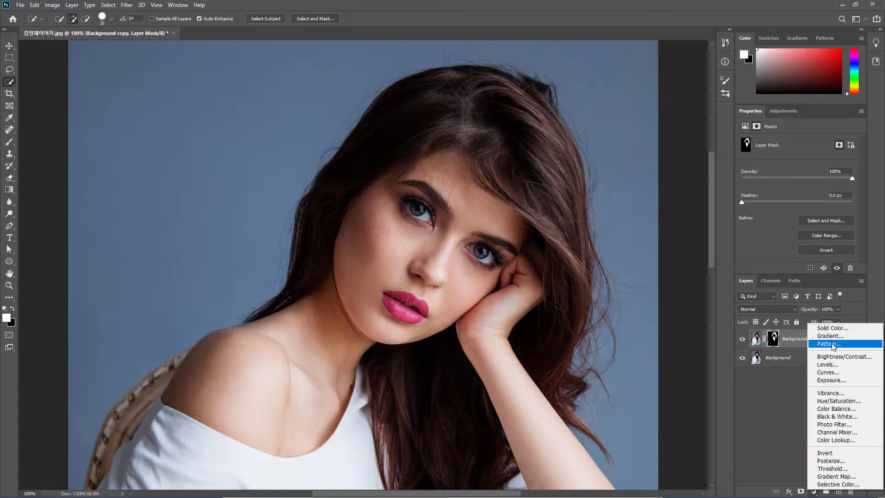
click(75, 5)
click(76, 6)
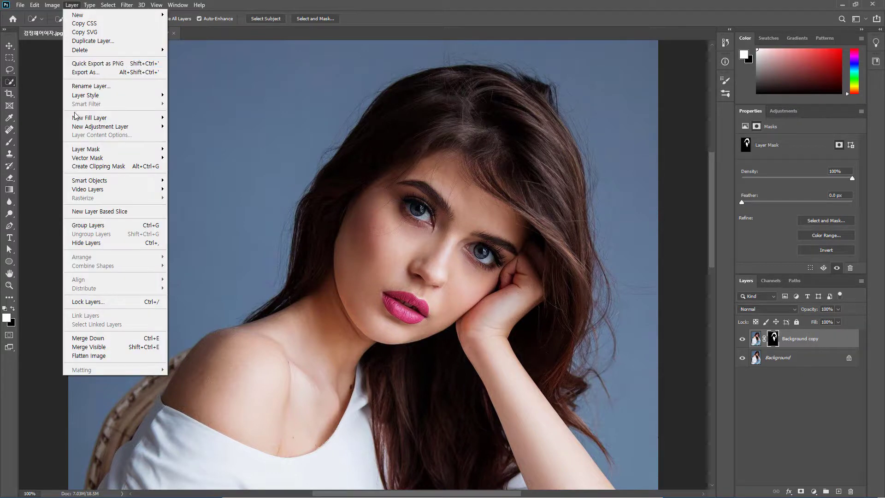
mouse_move(76, 117)
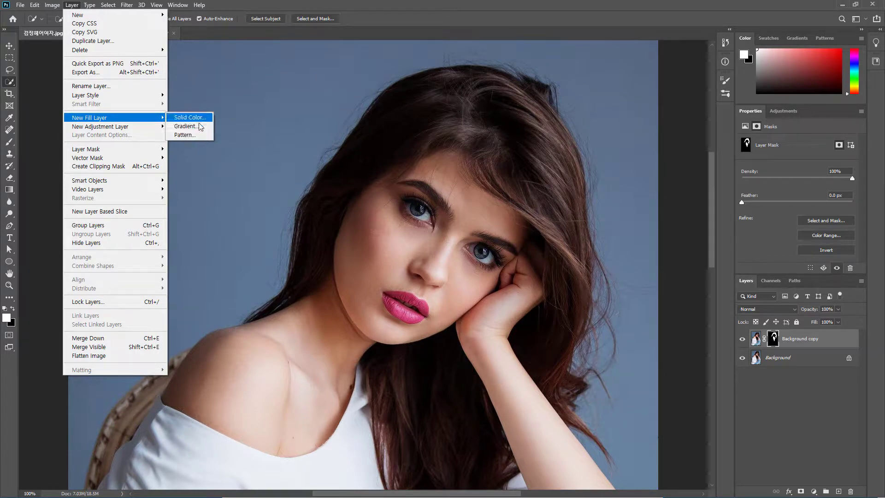
click(482, 10)
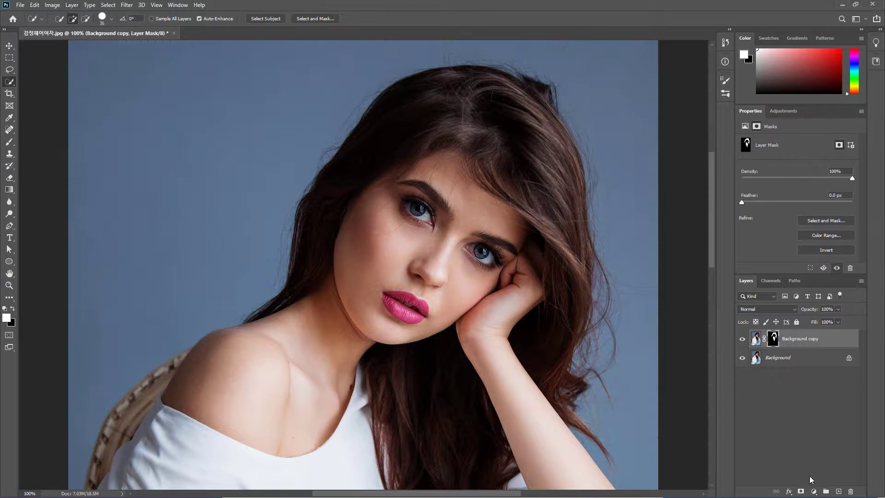
Step: Add a Gradient Map adjustment layer above Background copy and set its blend mode to Color
click(814, 491)
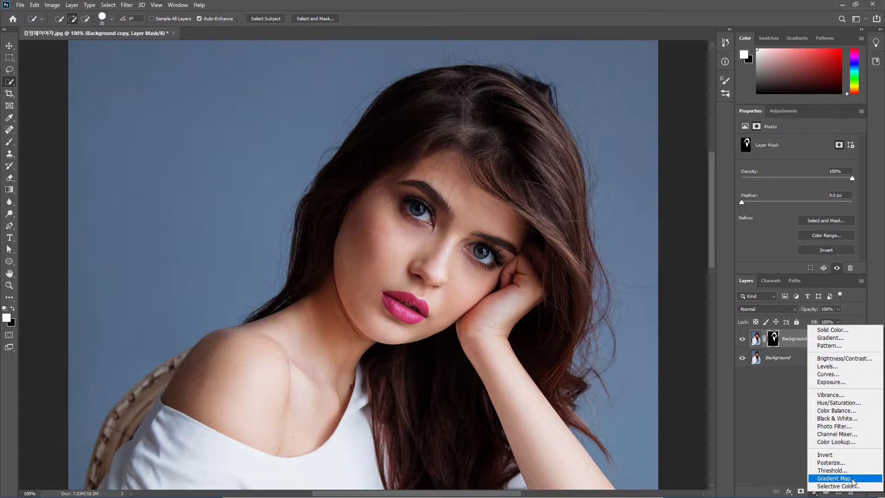
click(833, 479)
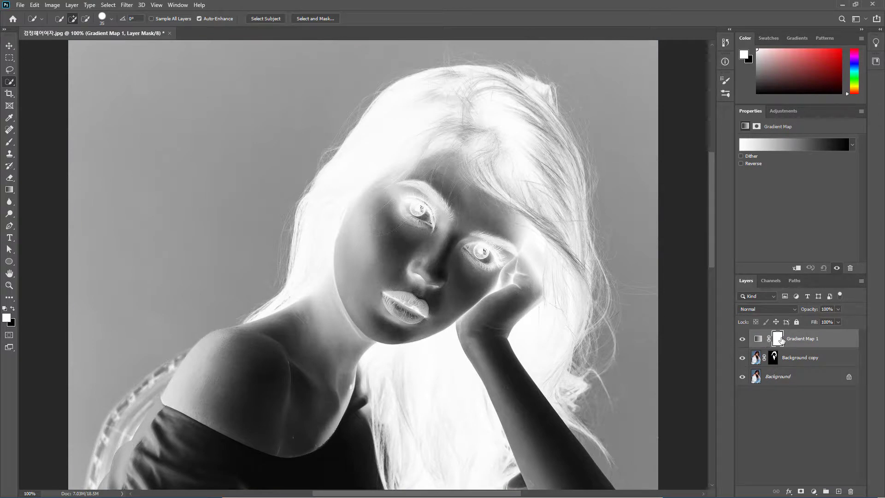
click(795, 310)
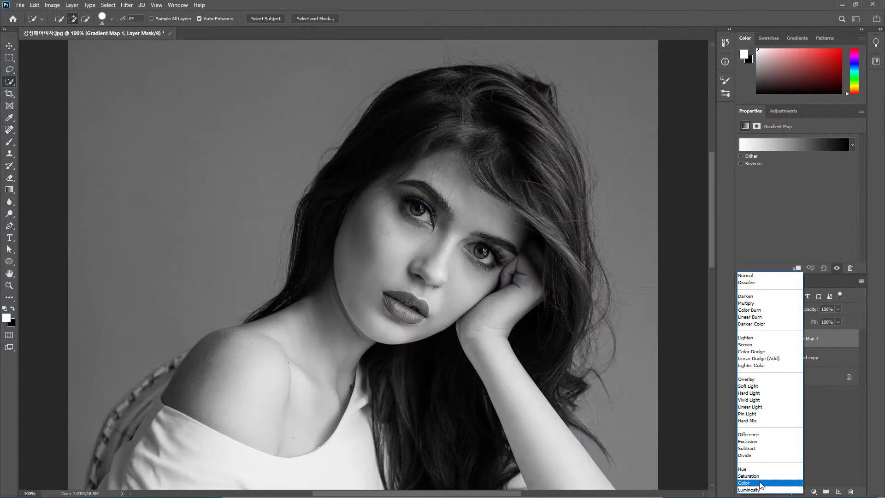
click(760, 483)
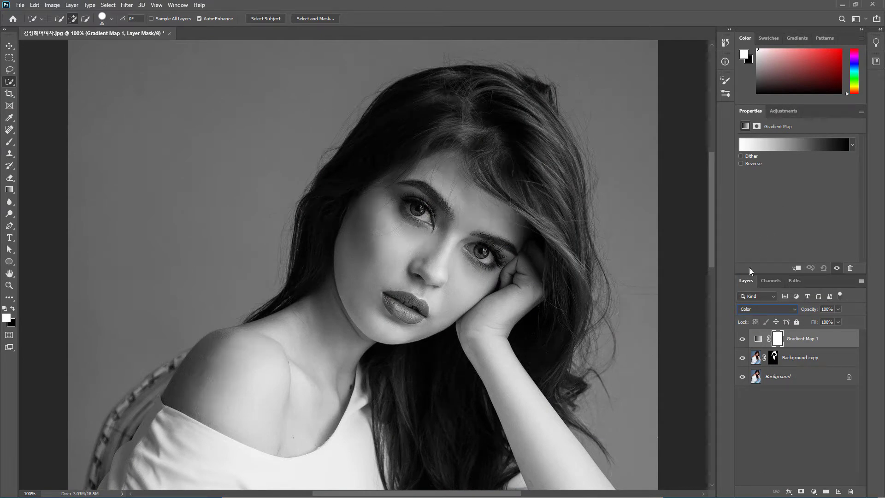
Step: Set the Gradient Map layer's blend mode to Overlay and clip it to the Background copy hair layer
click(766, 310)
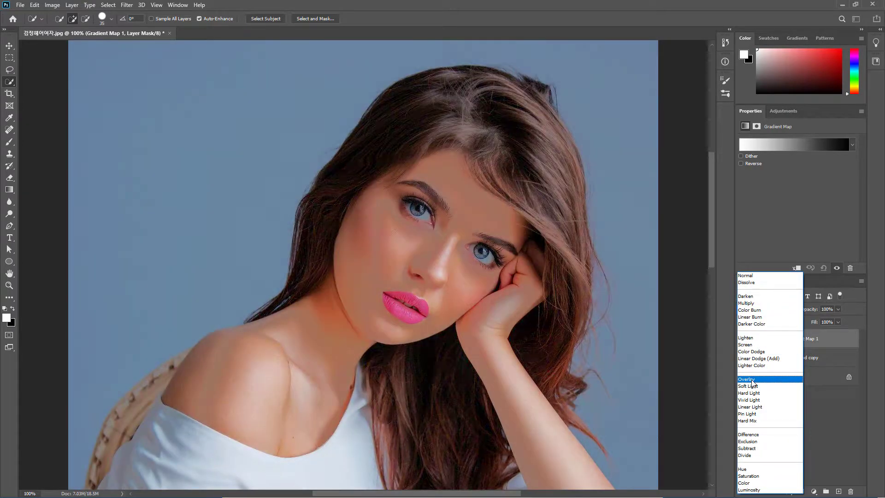
click(752, 380)
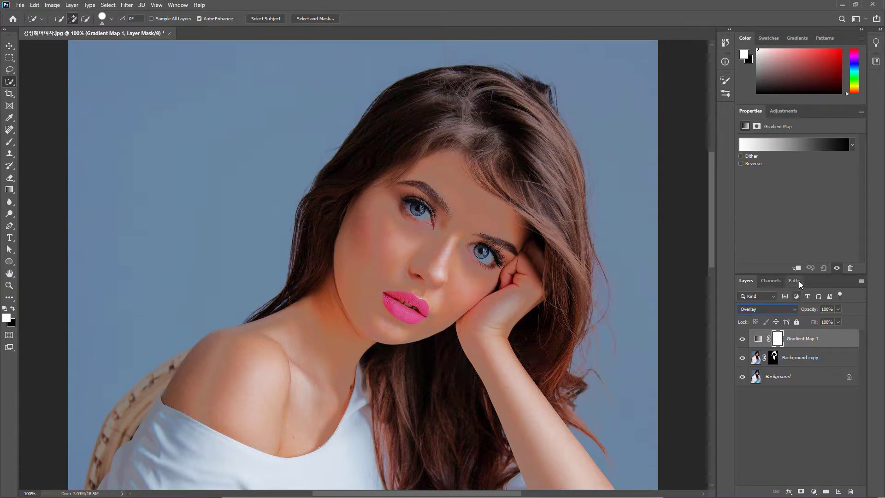
click(797, 268)
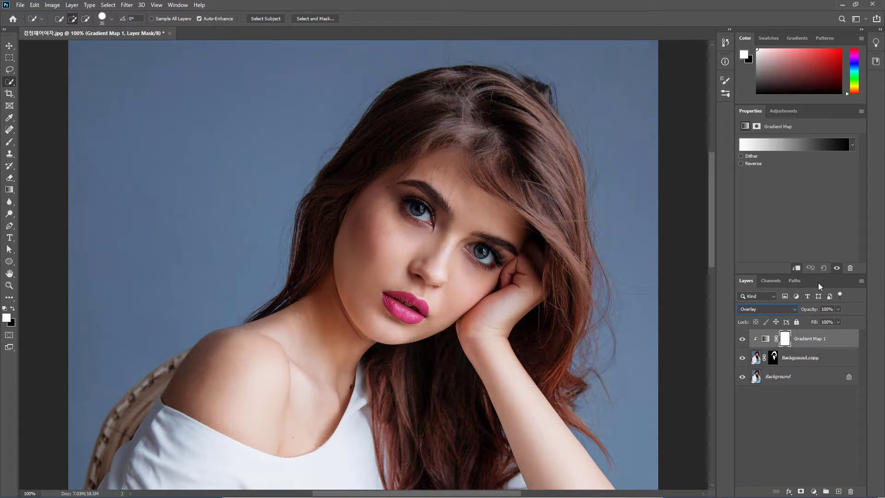
click(765, 338)
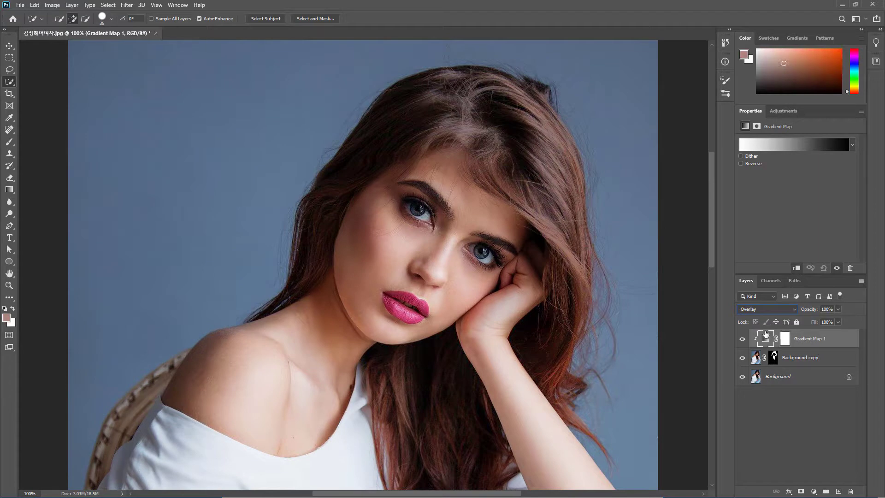
Step: Try the Blue_03 and Blue_25 gradient presets on the Gradient Map layer
click(802, 145)
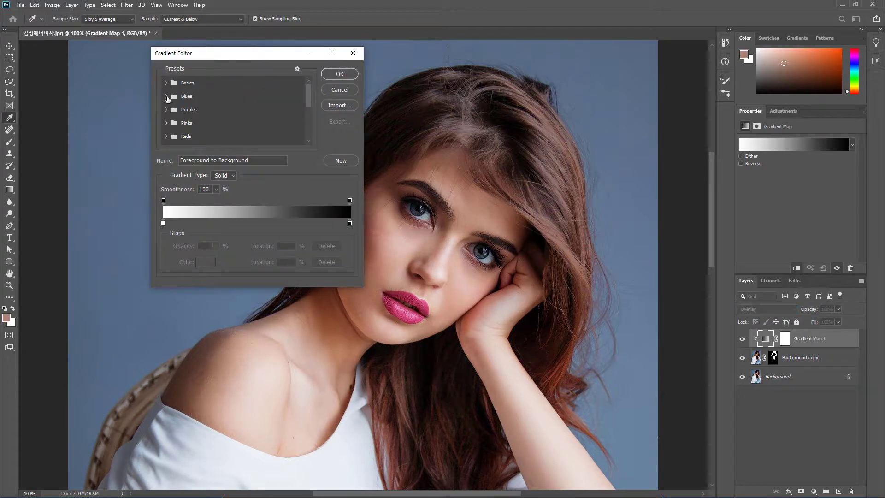
click(166, 97)
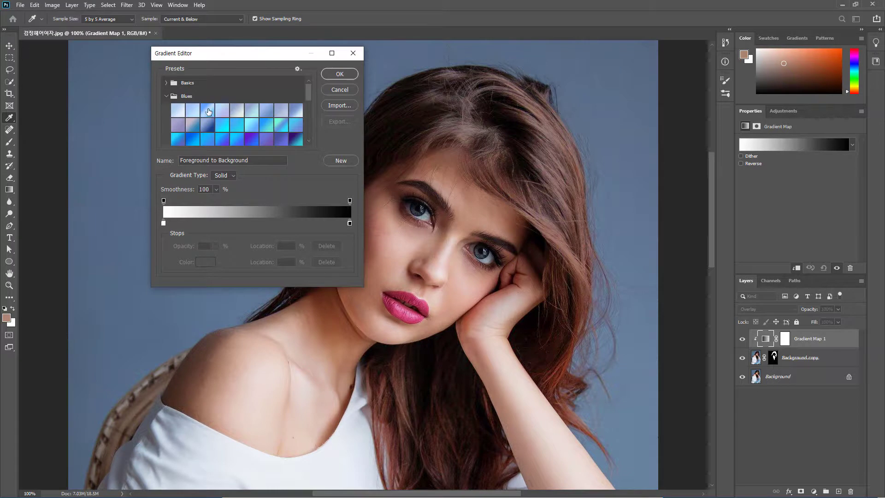
click(208, 112)
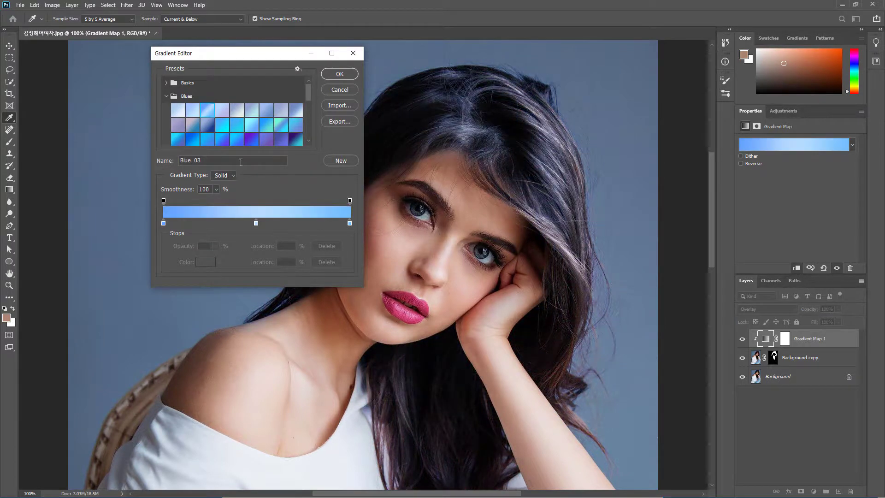
scroll(235, 136, down, 3)
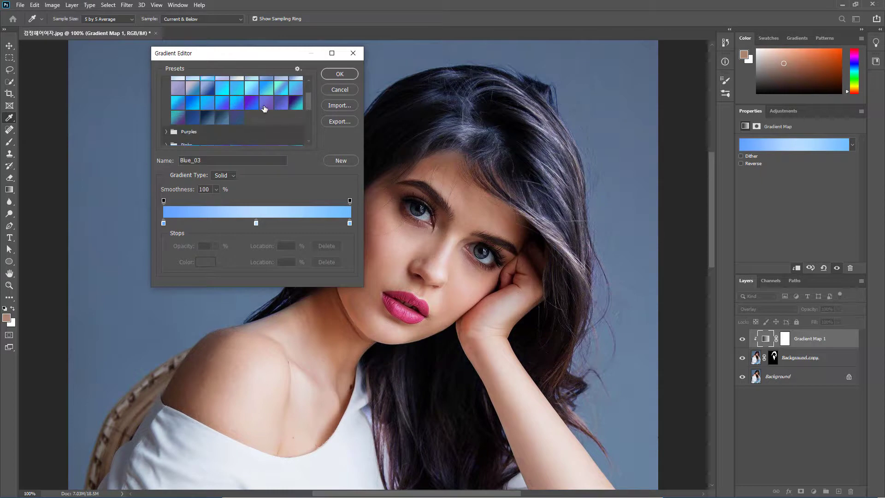
click(263, 111)
scroll(223, 125, down, 3)
scroll(222, 125, down, 1)
Step: Try the Purple_21, Purple_22 and Purple_23 presets from the Purples group on the hair's gradient map
click(166, 87)
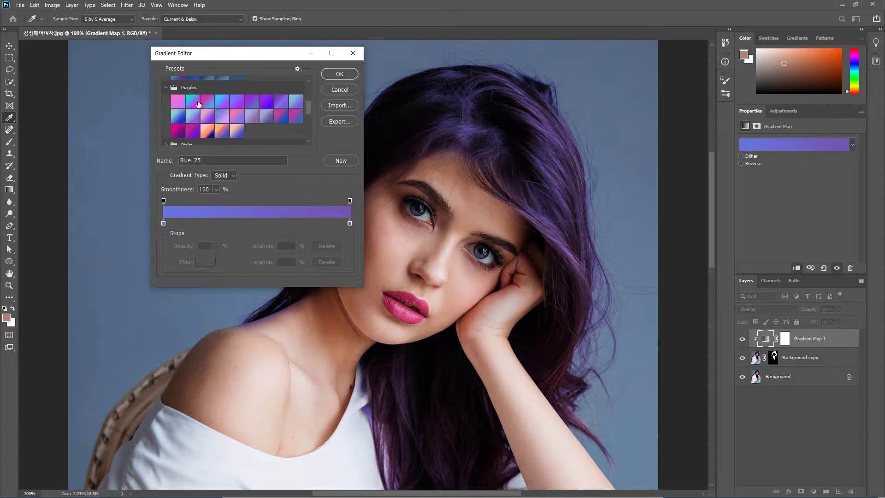
click(208, 133)
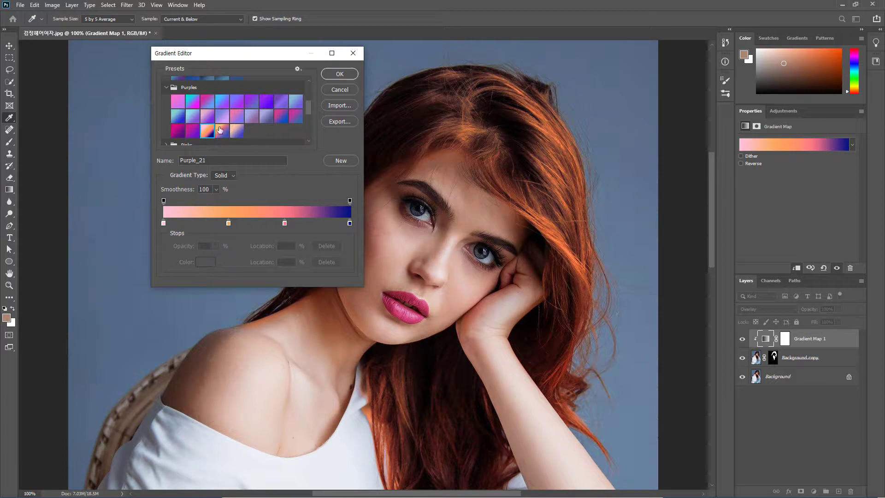
click(220, 130)
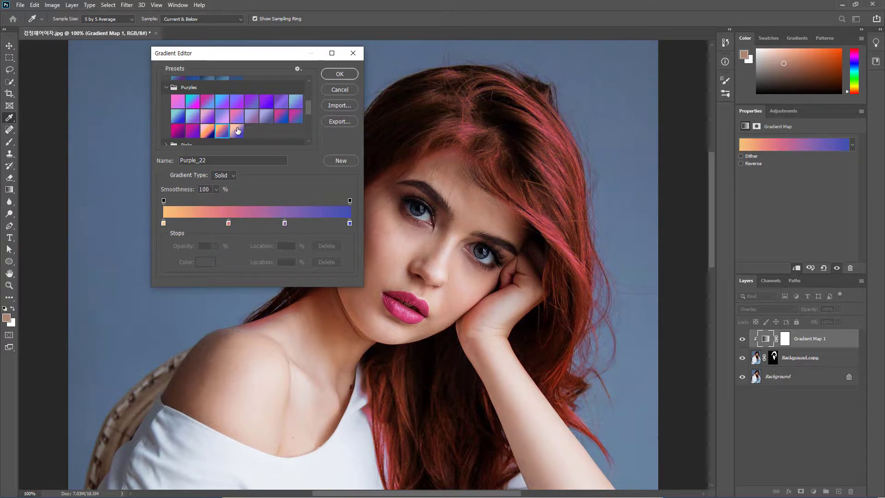
click(239, 133)
click(208, 130)
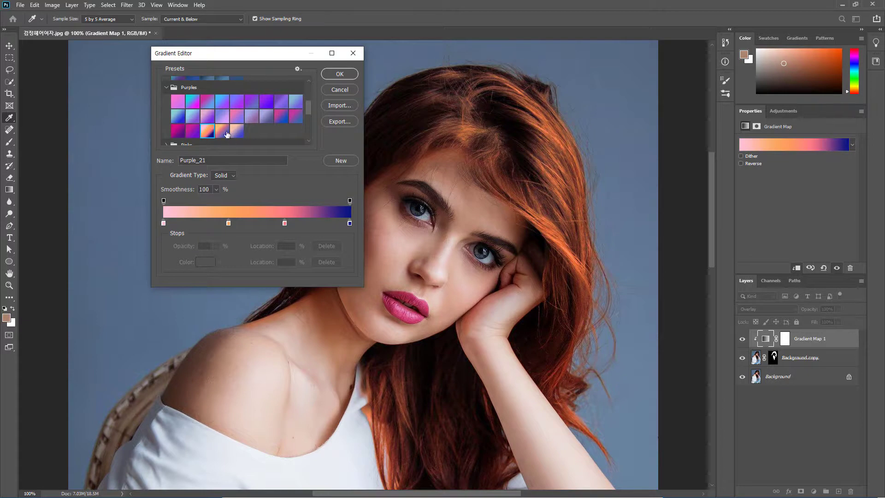
click(228, 134)
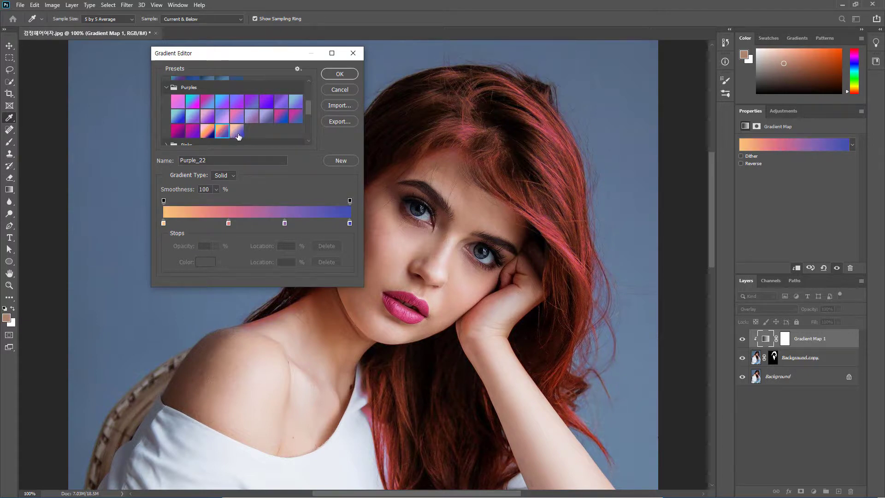
click(238, 134)
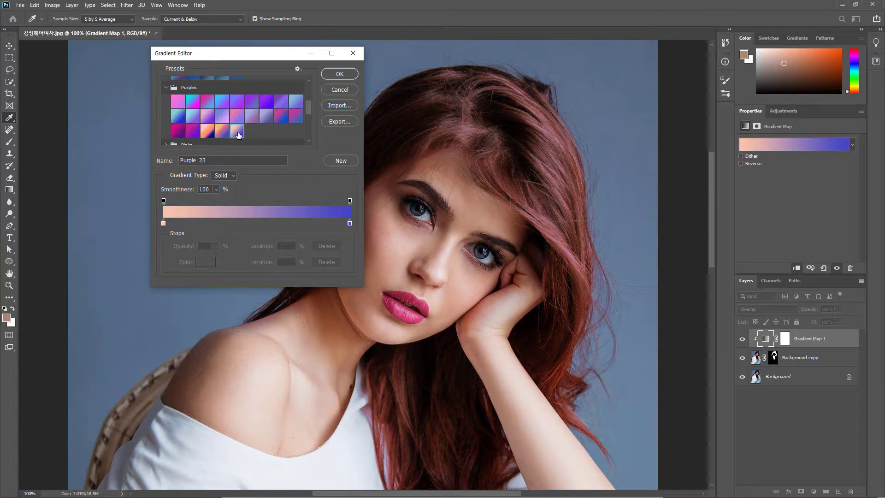
Step: Try the Pink_17, Pink_16 and Pink_15 presets, and apply Pink_06 as the hair's gradient map
scroll(212, 133, down, 3)
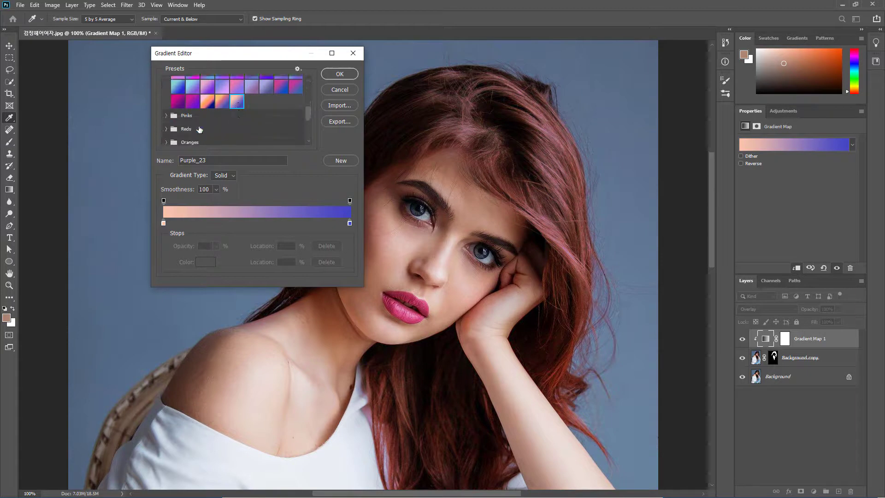
click(168, 115)
scroll(210, 126, down, 2)
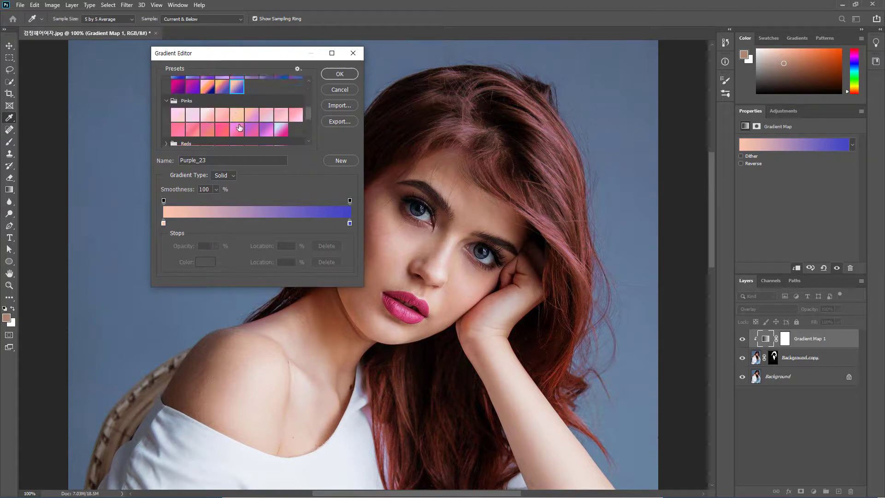
click(282, 122)
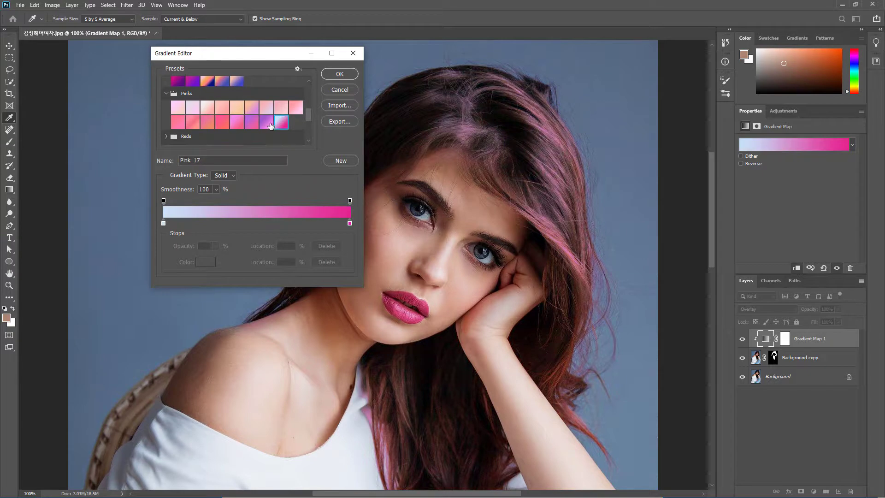
click(267, 123)
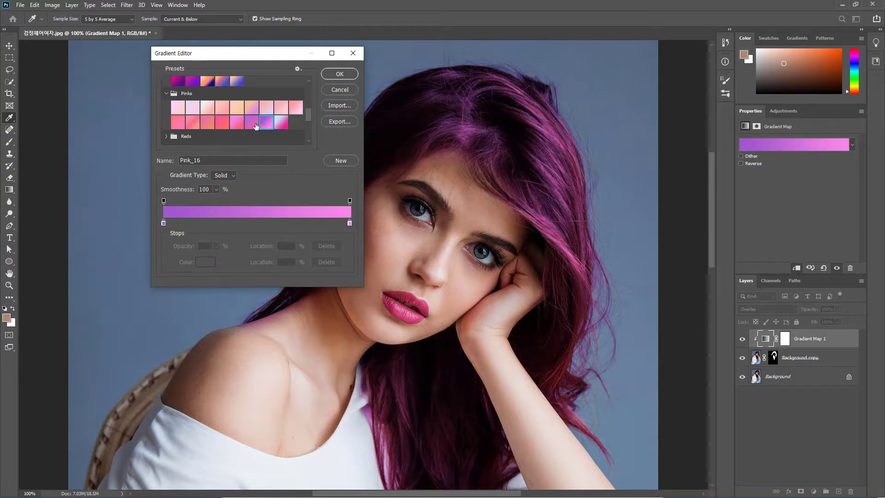
click(251, 121)
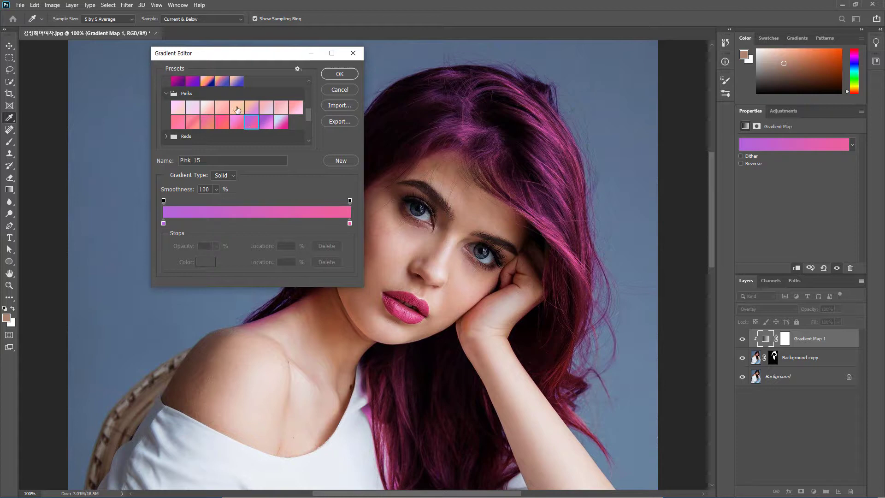
click(252, 110)
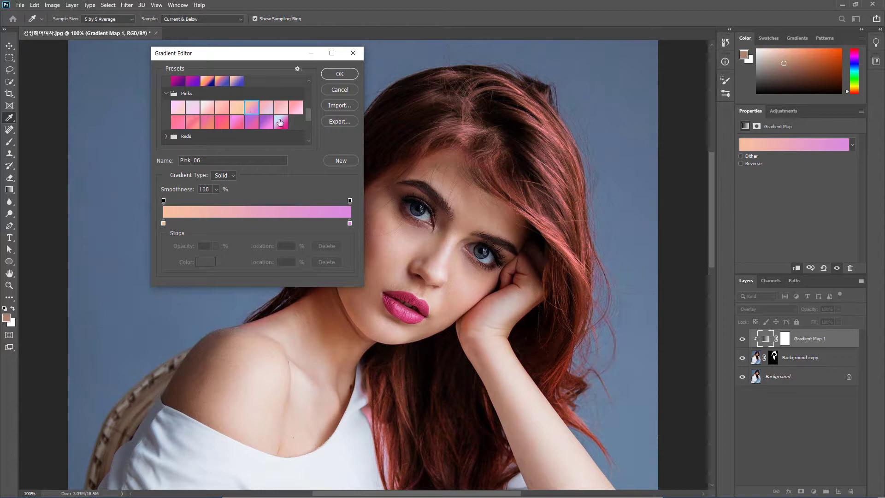
click(331, 75)
key(w)
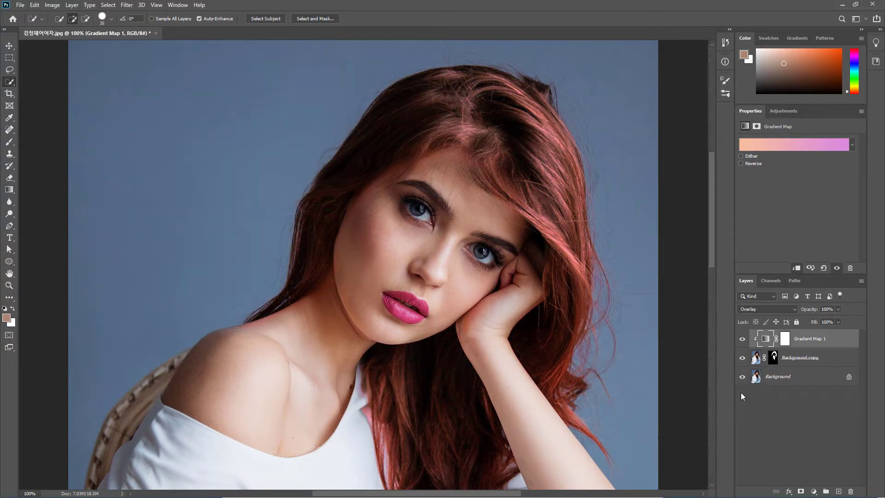
Step: Compare the original Background image with the recolored hair by showing the Background layer alone and restoring all layers
alt+click(742, 377)
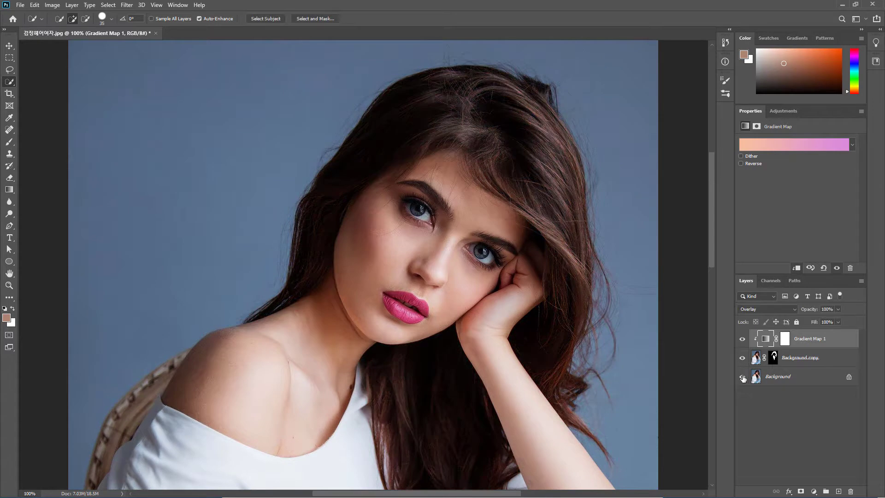
alt+click(742, 377)
alt+click(742, 377)
alt+click(742, 377)
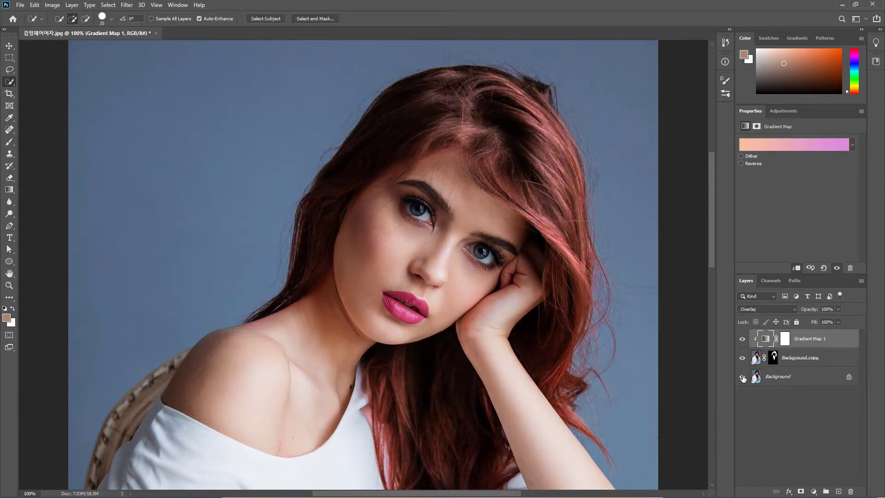
alt+click(742, 377)
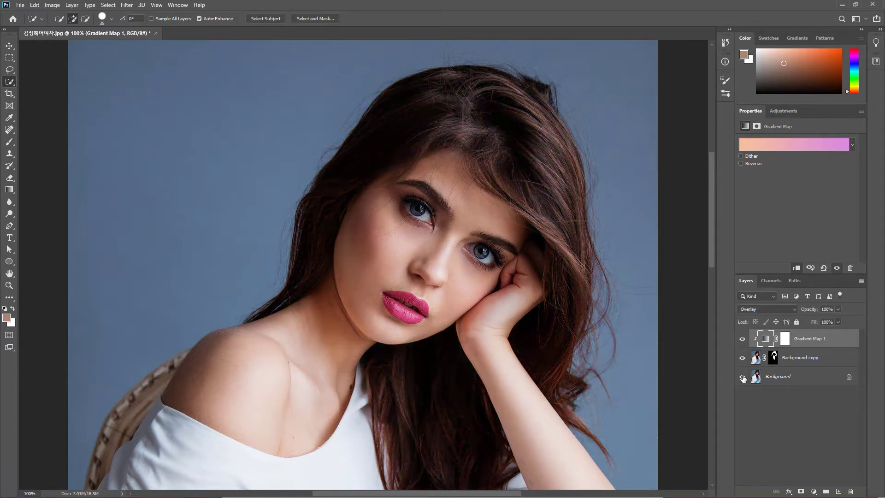
alt+click(742, 377)
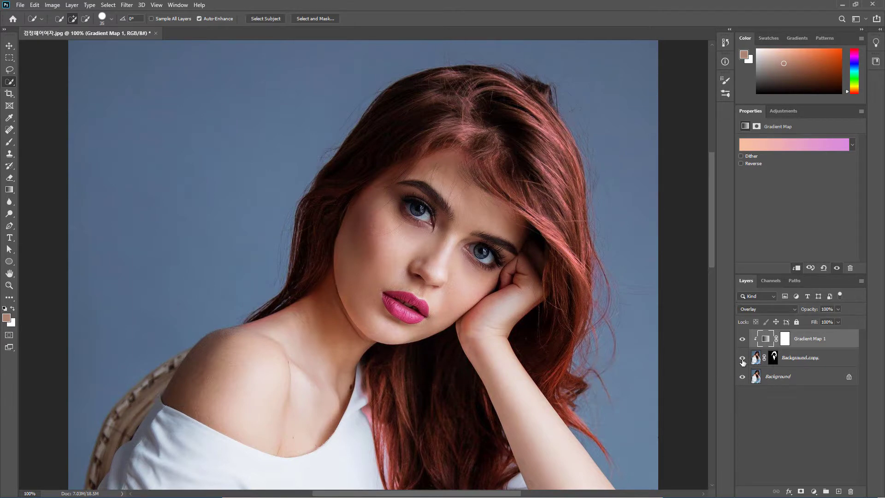
alt+click(741, 376)
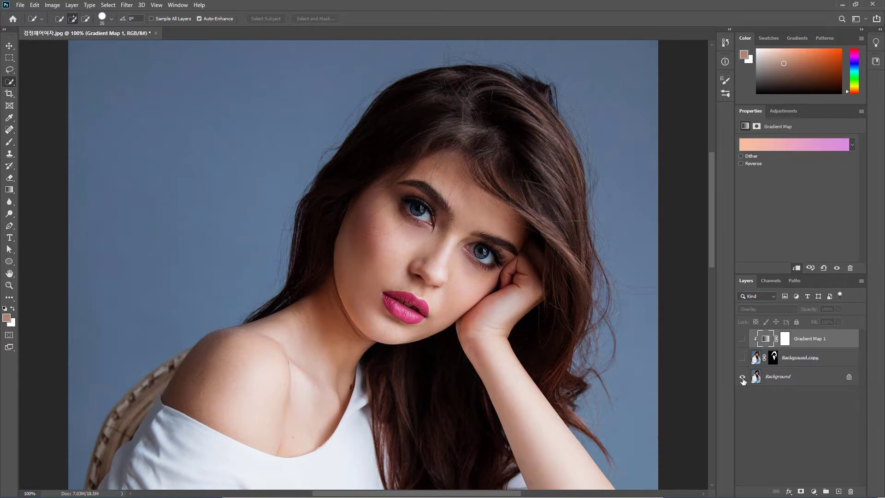
alt+click(742, 377)
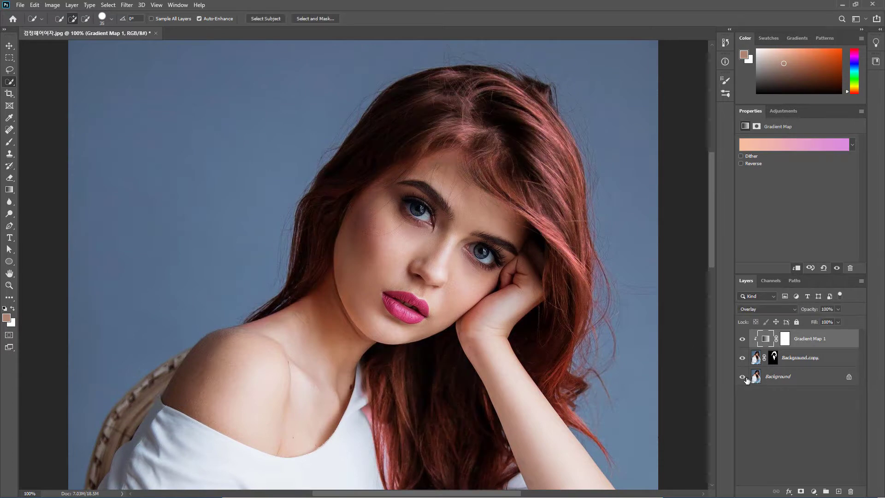
alt+click(742, 377)
alt+click(742, 377)
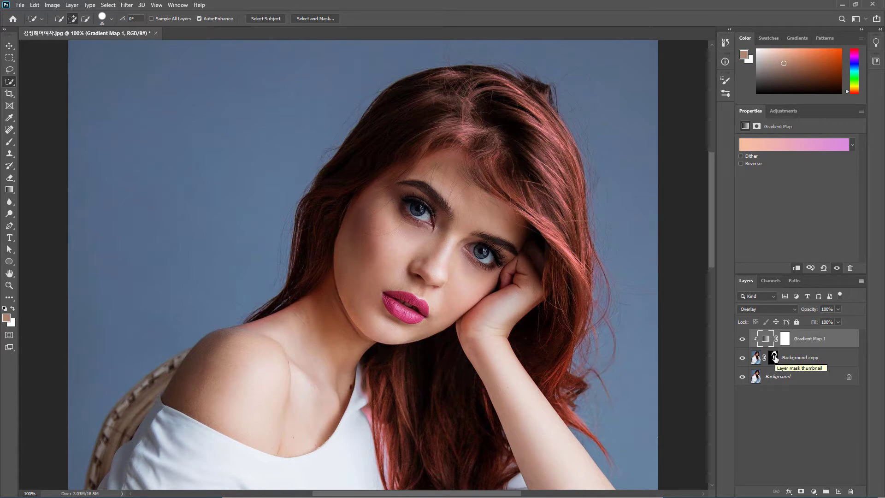
Step: Inspect the Background copy layer mask, and set up a black Brush with 20% flow to retouch it
alt+click(774, 358)
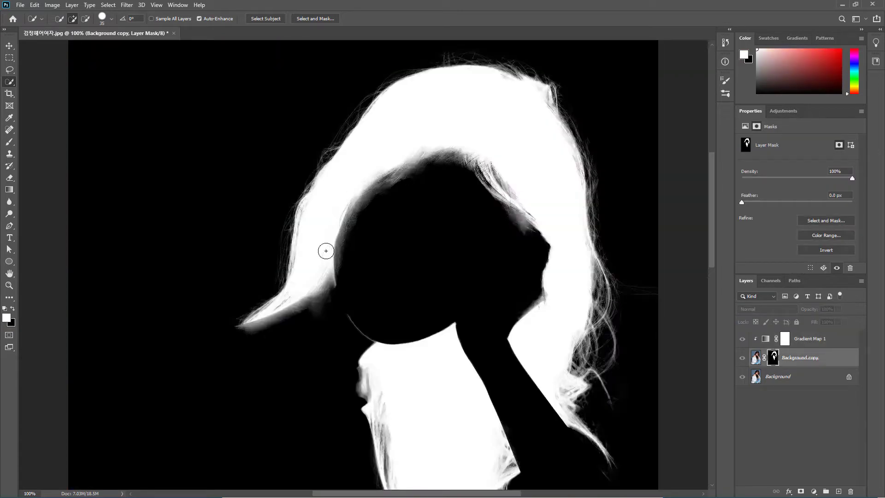
alt+click(774, 357)
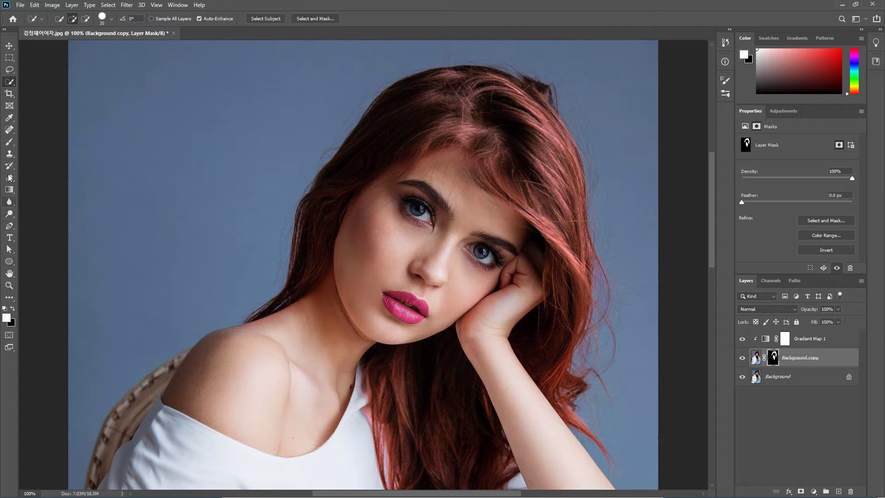
click(9, 142)
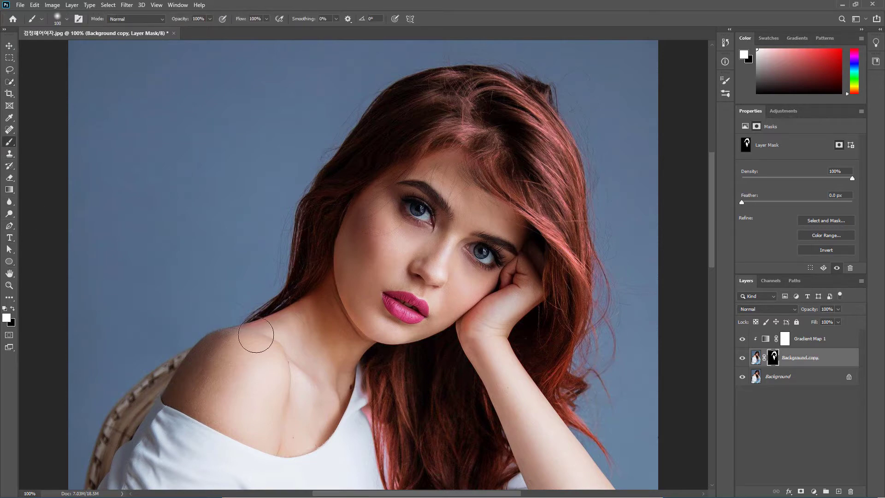
click(12, 308)
click(258, 20)
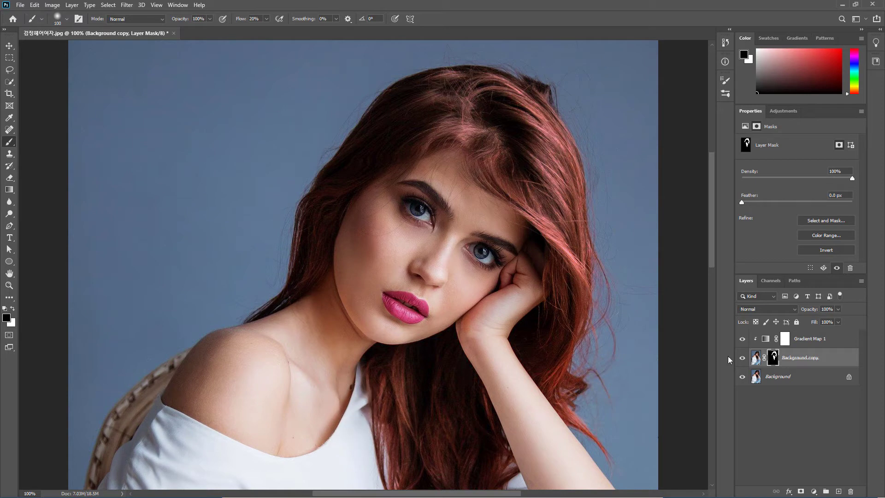
Step: Compare the retouched hair color with the original photo by repeatedly isolating the Background layer and restoring the others
alt+click(743, 378)
alt+click(743, 378)
alt+click(743, 378)
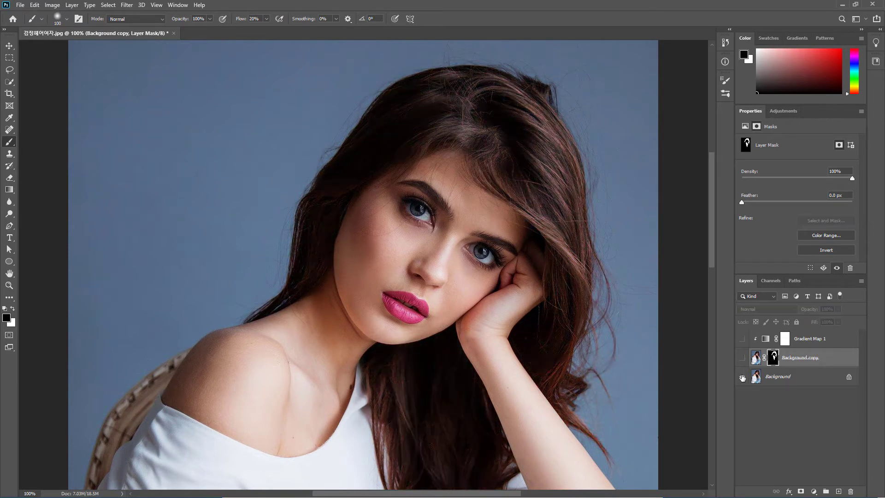
alt+click(743, 378)
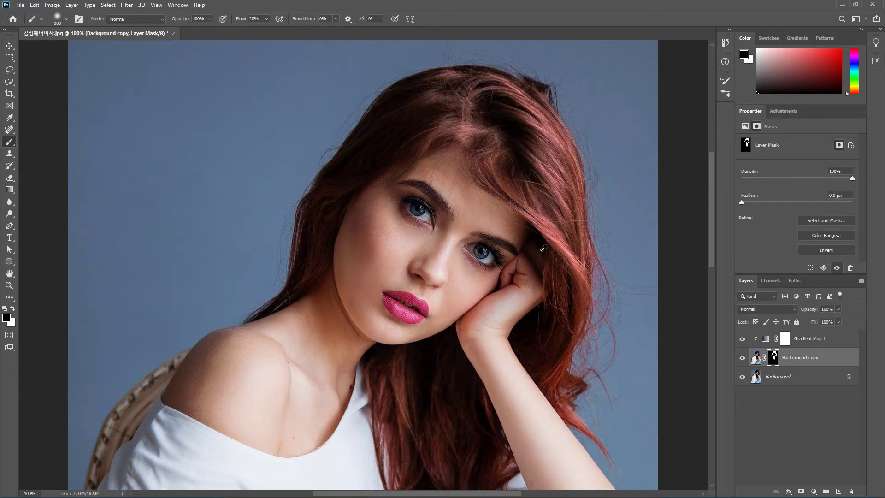
alt+click(743, 377)
alt+click(743, 378)
alt+click(743, 378)
alt+click(743, 378)
Step: Add a Curves adjustment layer clipped to Background copy, with the RGB midtones raised and a black layer mask
click(814, 491)
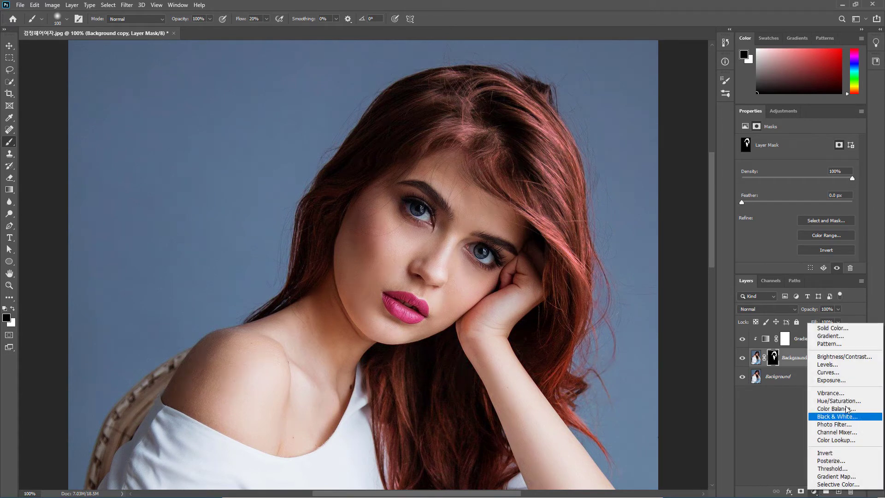
click(847, 373)
drag(807, 209, 804, 196)
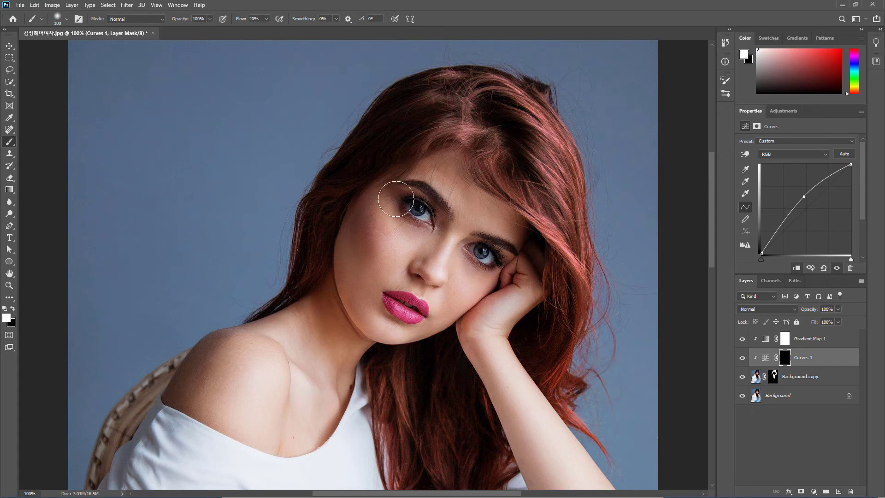
Step: Paint white at 20% flow on the Curves mask over the hair highlights on the crown, sides and lower strands
mouse_move(533, 146)
mouse_down()
mouse_move(564, 205)
mouse_move(534, 132)
mouse_move(551, 174)
mouse_up()
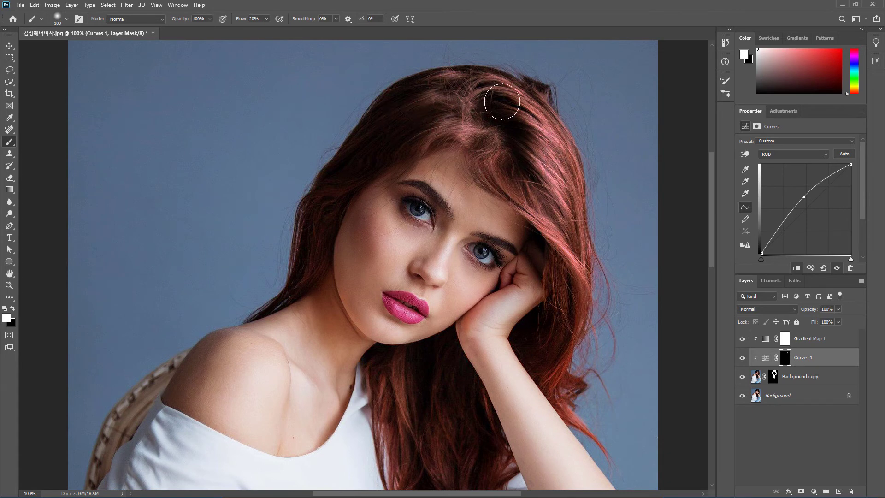
mouse_move(536, 134)
mouse_down()
mouse_move(568, 259)
mouse_move(559, 326)
mouse_up()
mouse_move(443, 410)
mouse_down()
mouse_move(435, 402)
mouse_move(437, 443)
mouse_move(459, 469)
mouse_up()
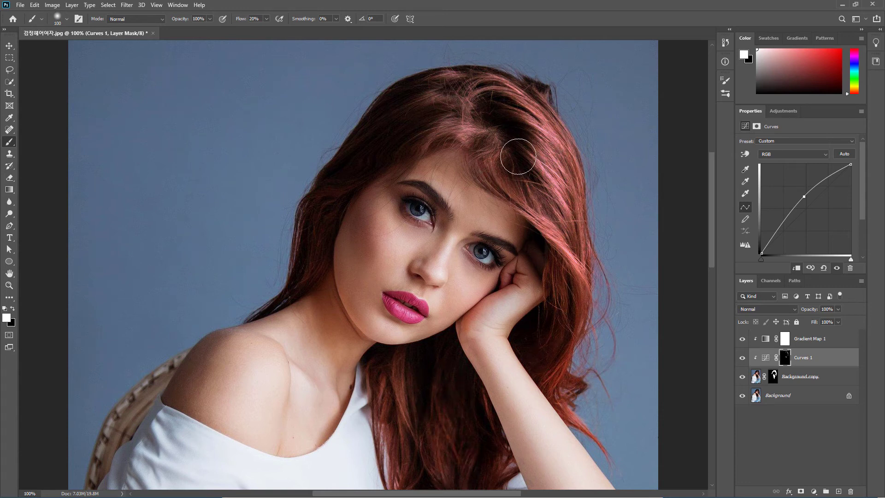
mouse_move(562, 220)
mouse_down()
mouse_move(534, 160)
mouse_move(543, 188)
mouse_move(526, 164)
mouse_move(539, 174)
mouse_move(543, 165)
mouse_move(523, 100)
mouse_move(543, 152)
mouse_up()
drag(450, 107, 416, 120)
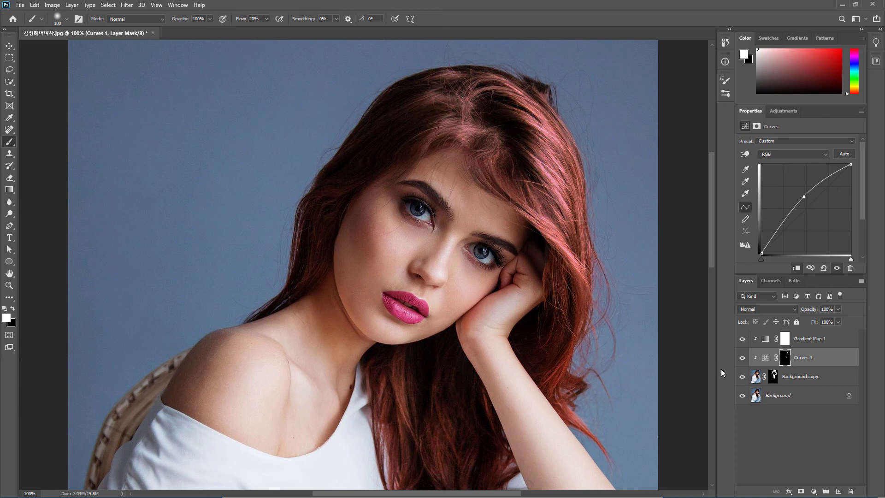
Step: Compare the hair highlights with and without the Curves layer, leaving the layer visible
click(742, 360)
click(742, 359)
click(742, 360)
click(742, 359)
click(741, 359)
click(742, 359)
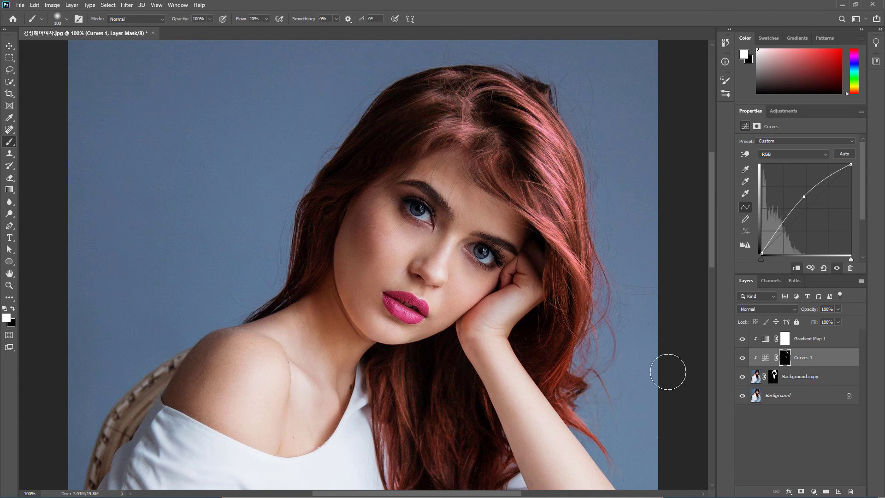
Step: Compare the finished hair recolor and highlights with the original Background image, leaving all layers visible
alt+click(742, 396)
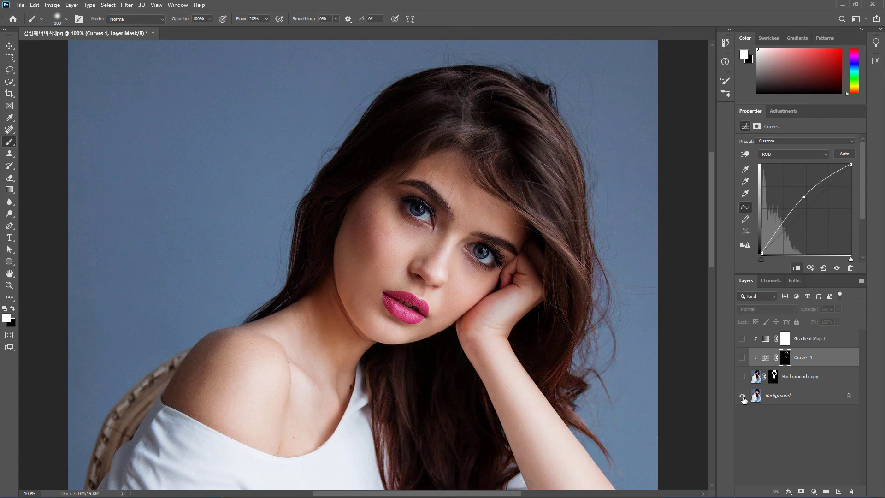
alt+click(742, 396)
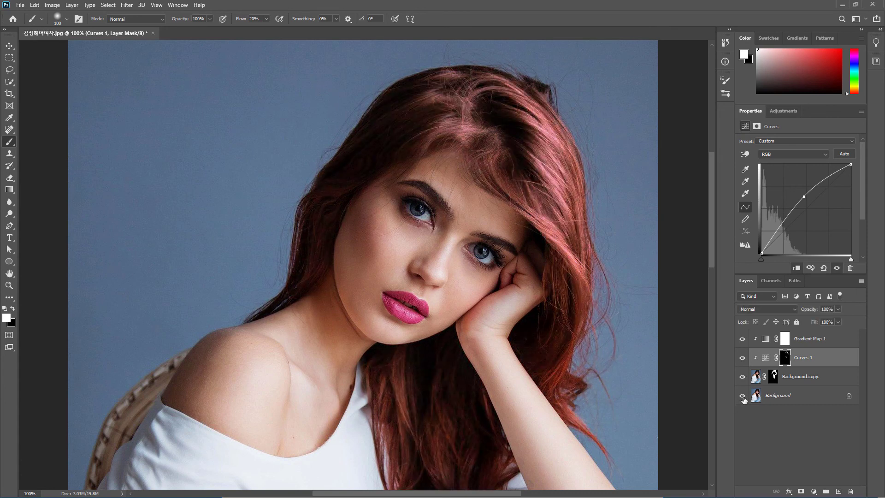
alt+click(742, 396)
alt+click(742, 397)
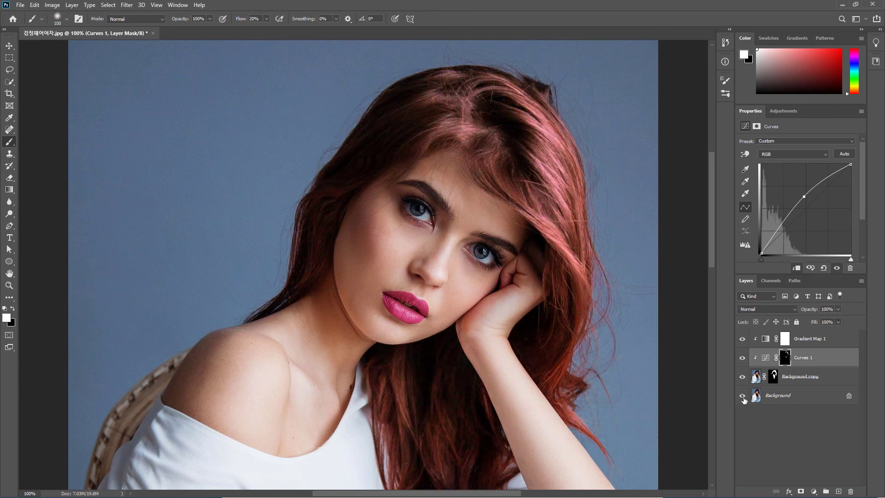